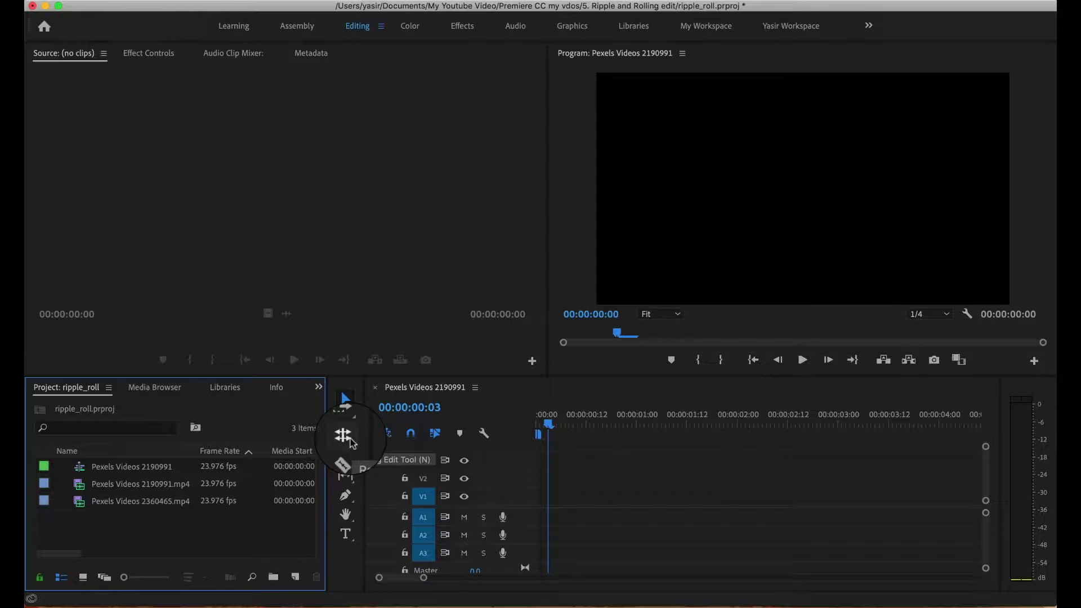
- Make the Ripple Edit tool the active editing tool in place of Rolling Edit
click(350, 441)
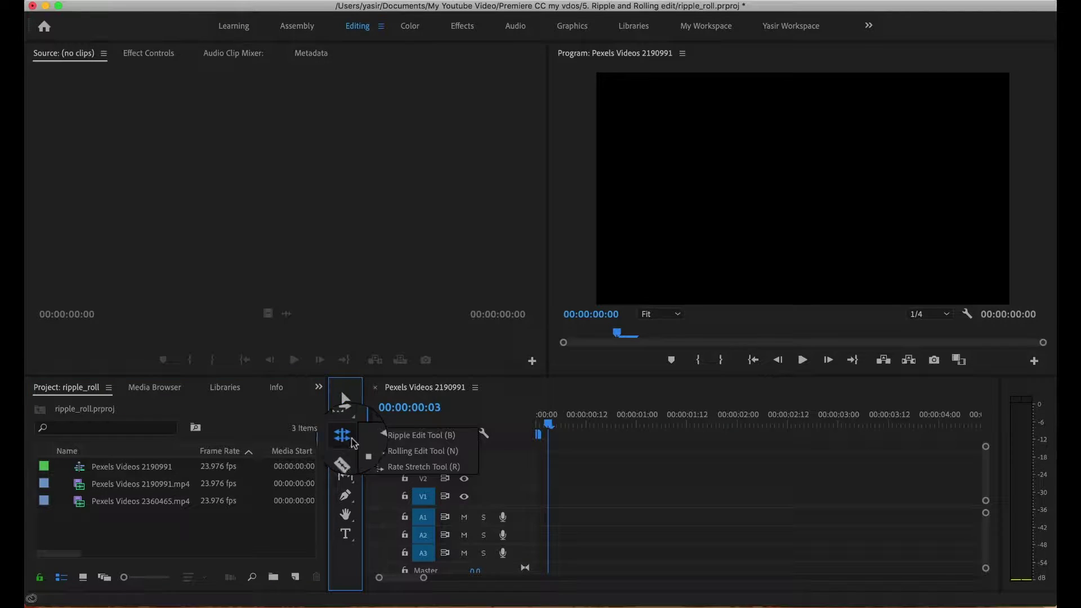
click(398, 445)
click(225, 537)
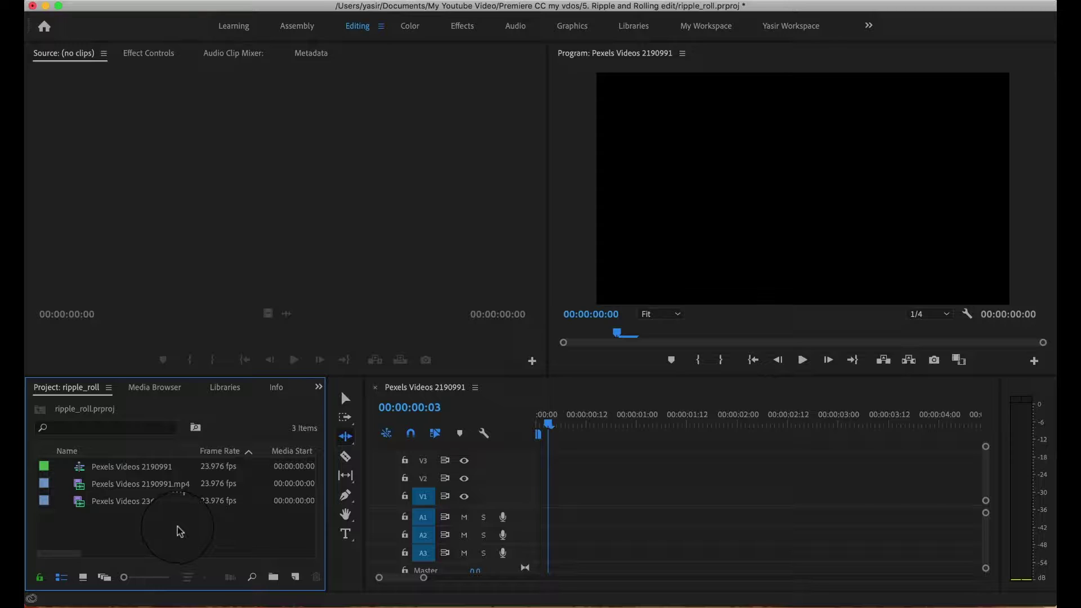
- Mark Pexels Videos 2190991.mp4 from 00:00:02:00 to 00:00:03:00 in the Source monitor and place that range at the start of track V1
click(84, 484)
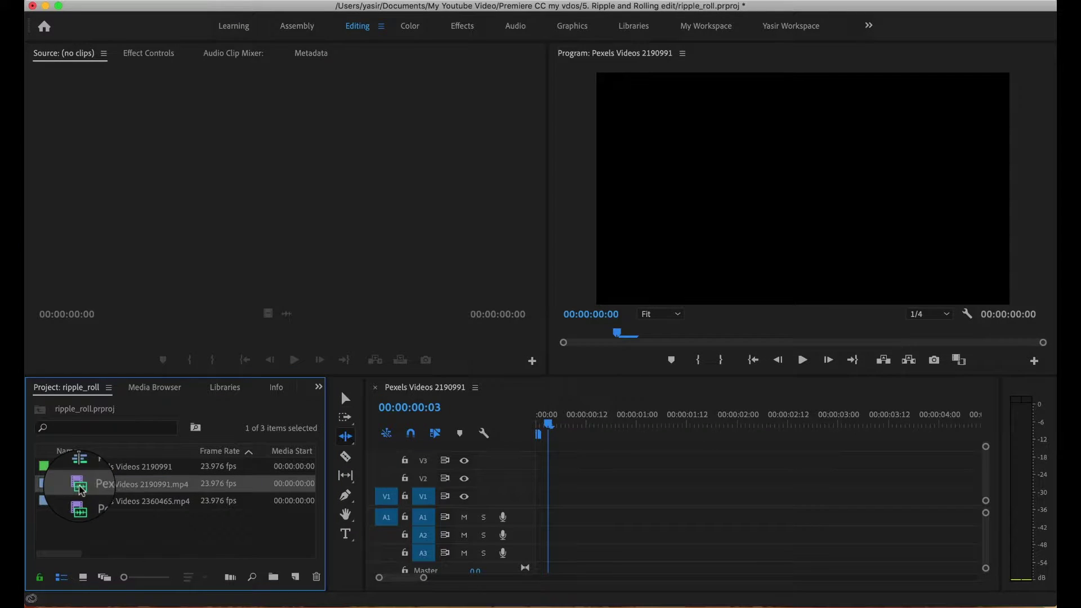
drag(127, 487, 237, 239)
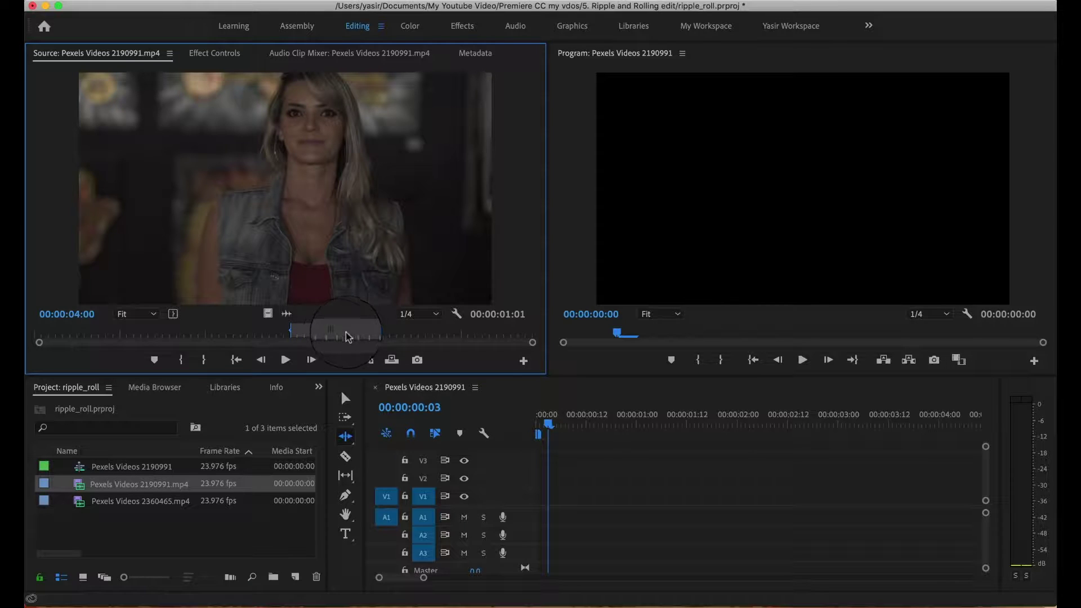
click(204, 337)
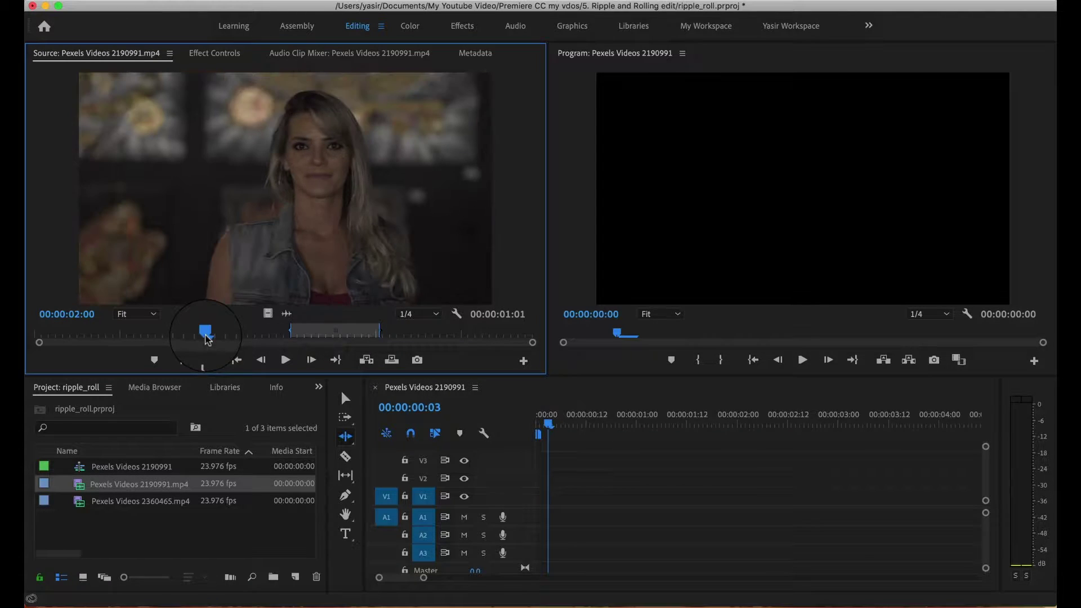
click(181, 361)
drag(210, 336, 291, 334)
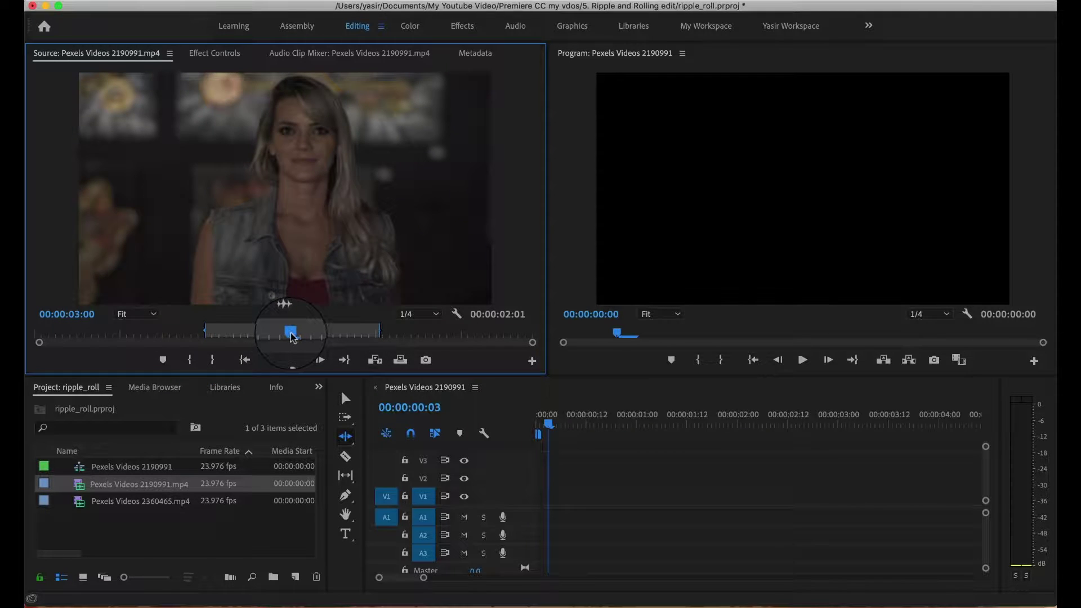
click(215, 362)
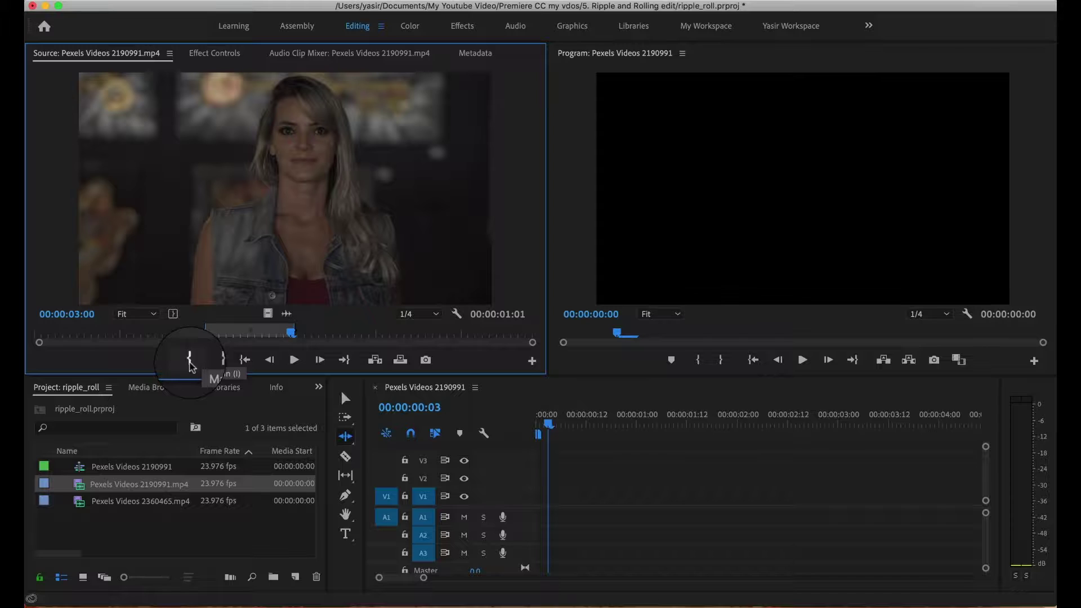
drag(279, 160, 532, 503)
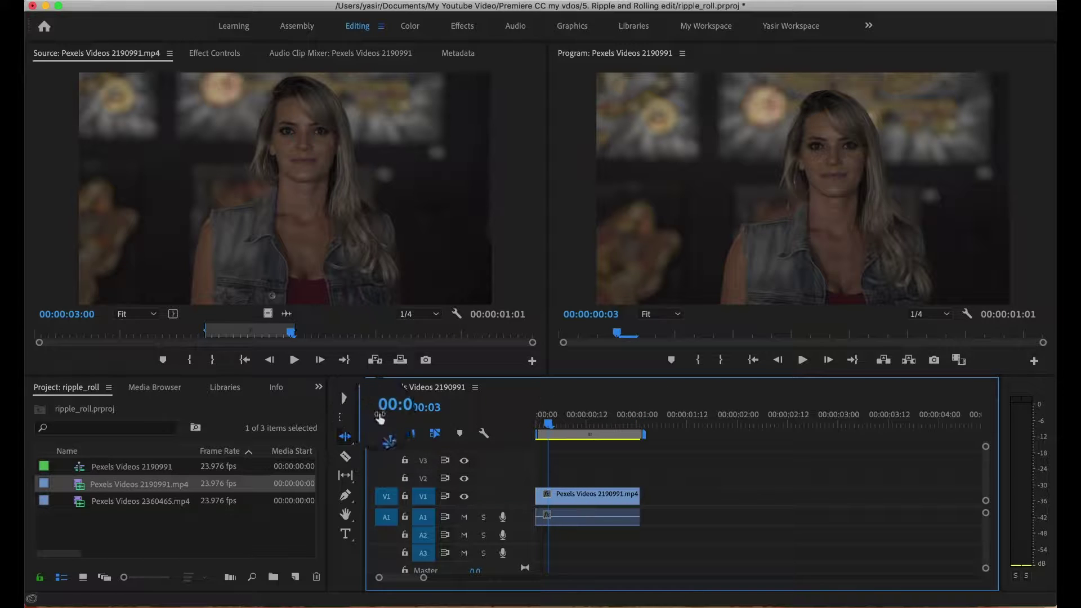
- Rename the Pexels Videos 2190991 sequence as "my seq"
click(147, 486)
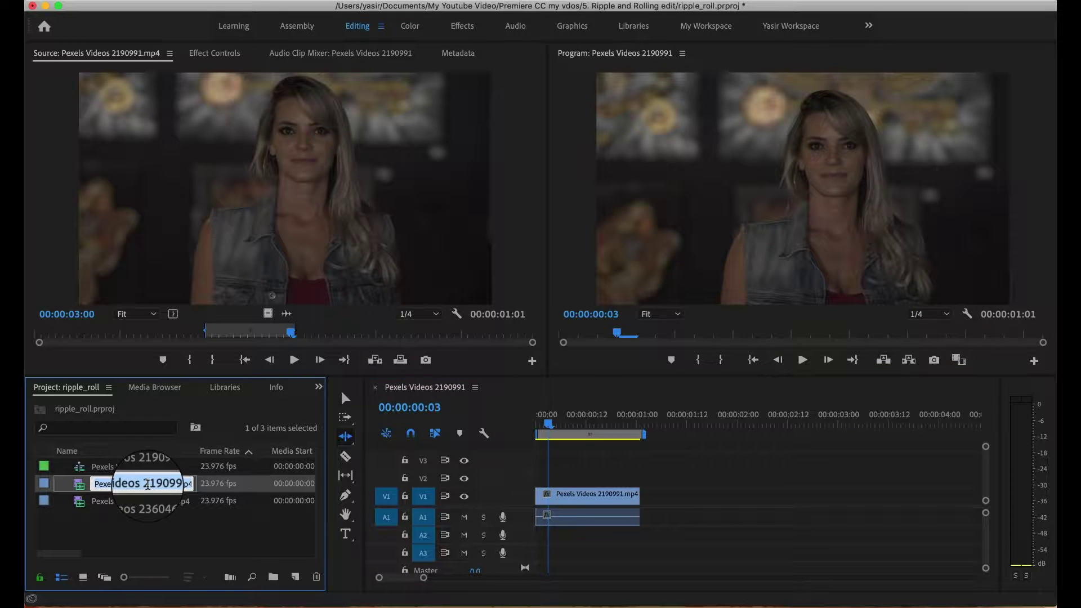
click(161, 469)
click(166, 470)
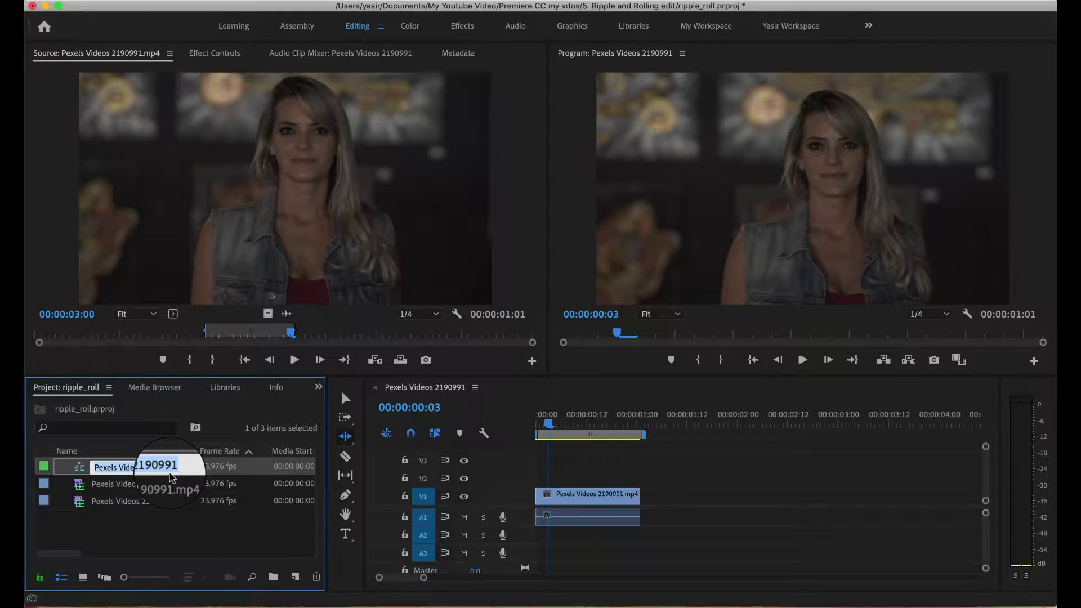
text(my seq)
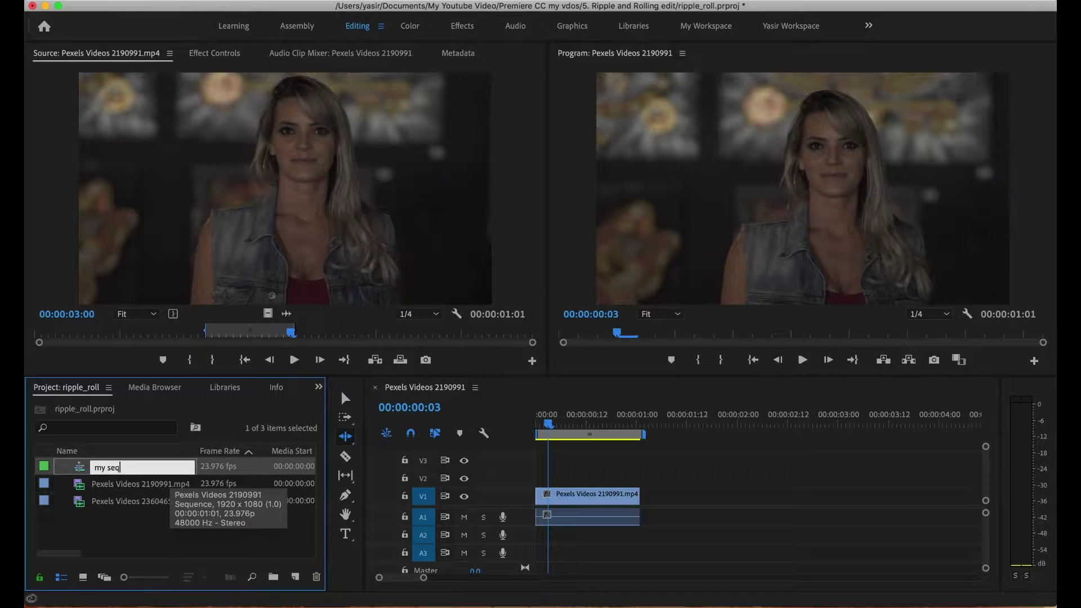
key(Tab)
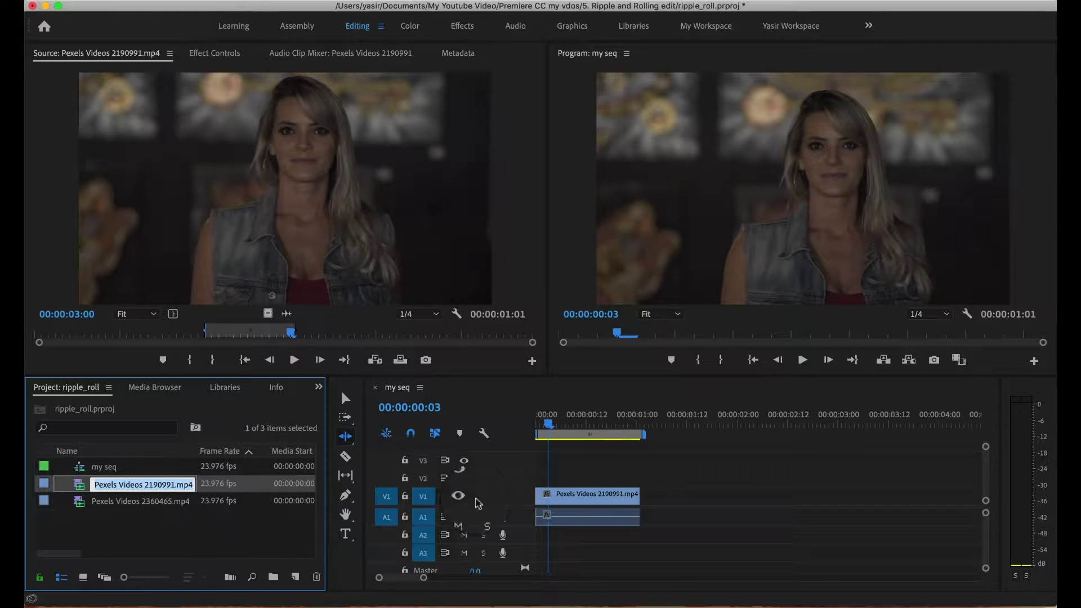
click(275, 532)
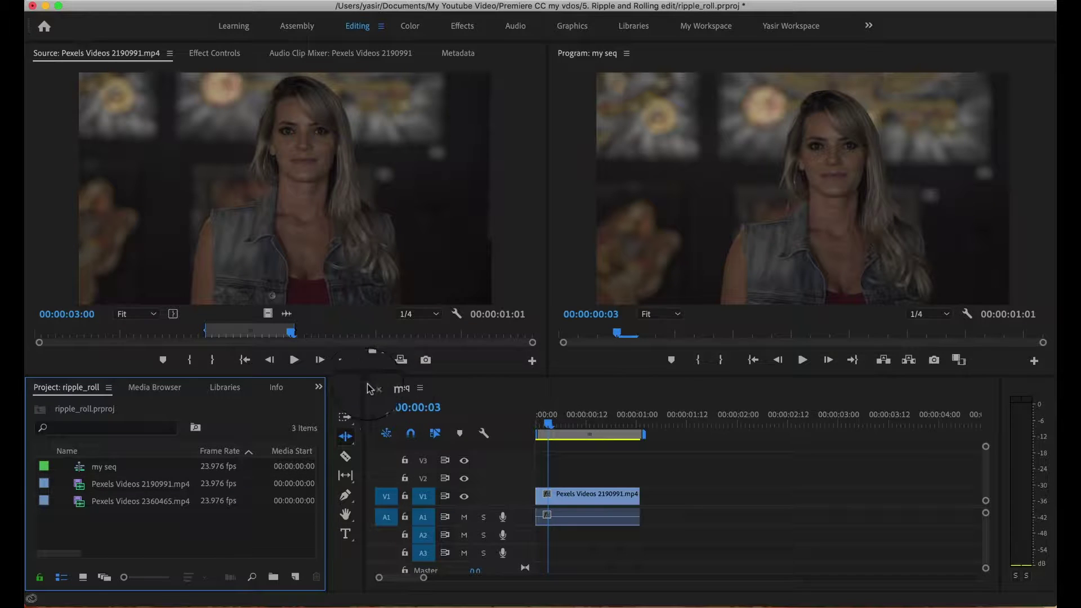
- Mark Pexels Videos 2360465.mp4 from 00:00:03:00 to 00:00:04:00 and place that range directly after the first clip on V1
click(144, 498)
click(144, 498)
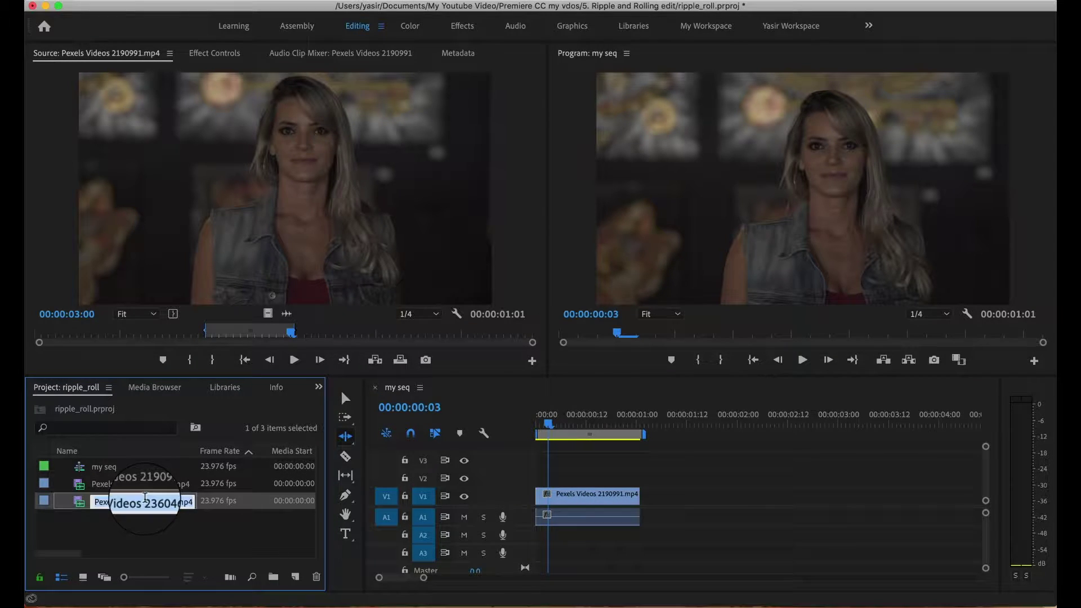
double_click(81, 503)
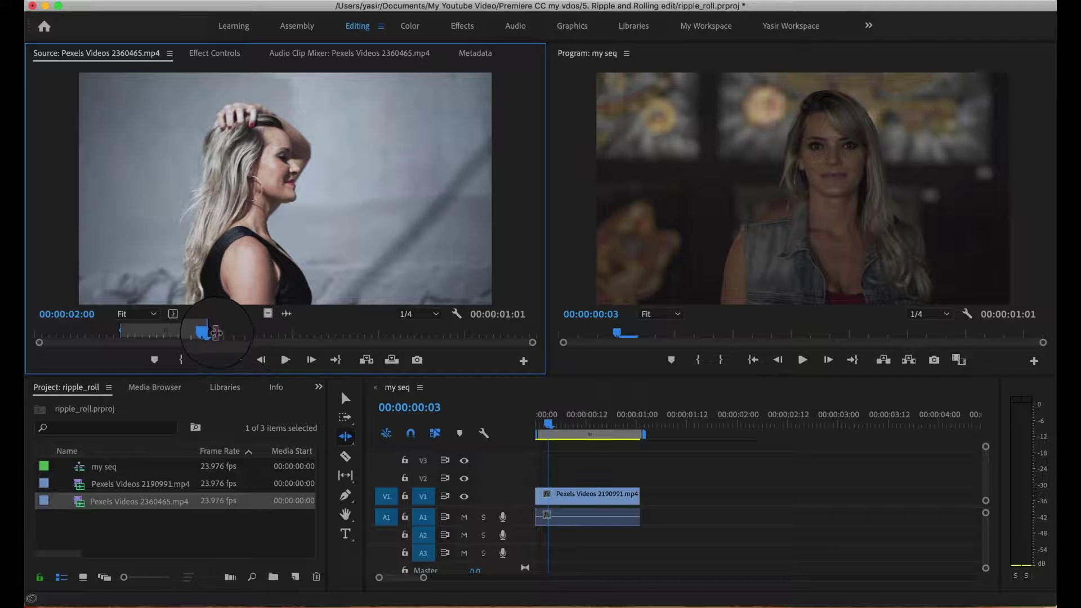
drag(207, 332, 379, 334)
click(180, 359)
click(213, 362)
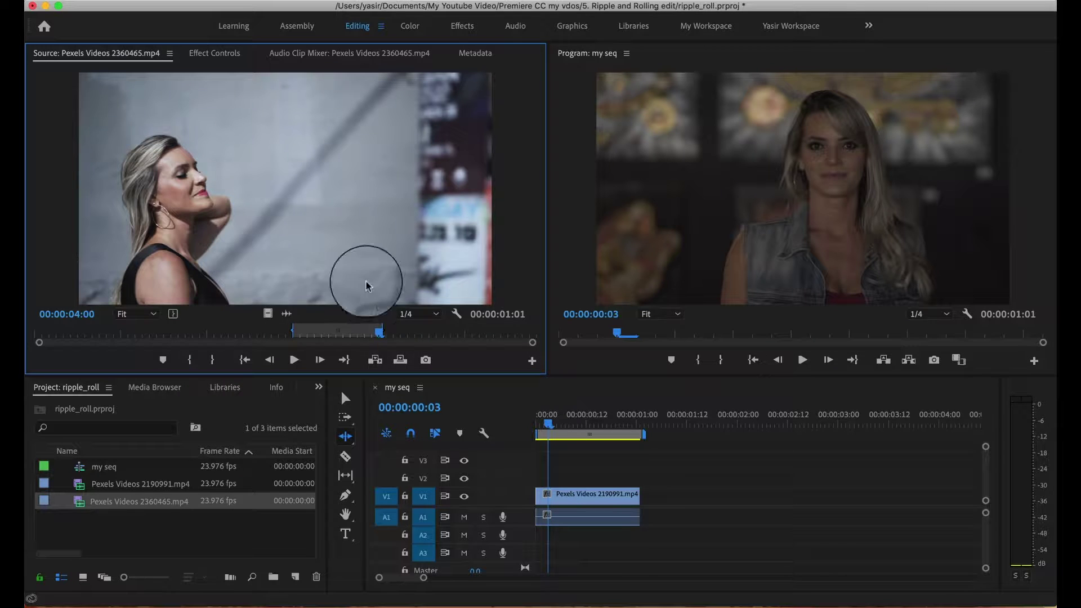
drag(273, 220, 684, 490)
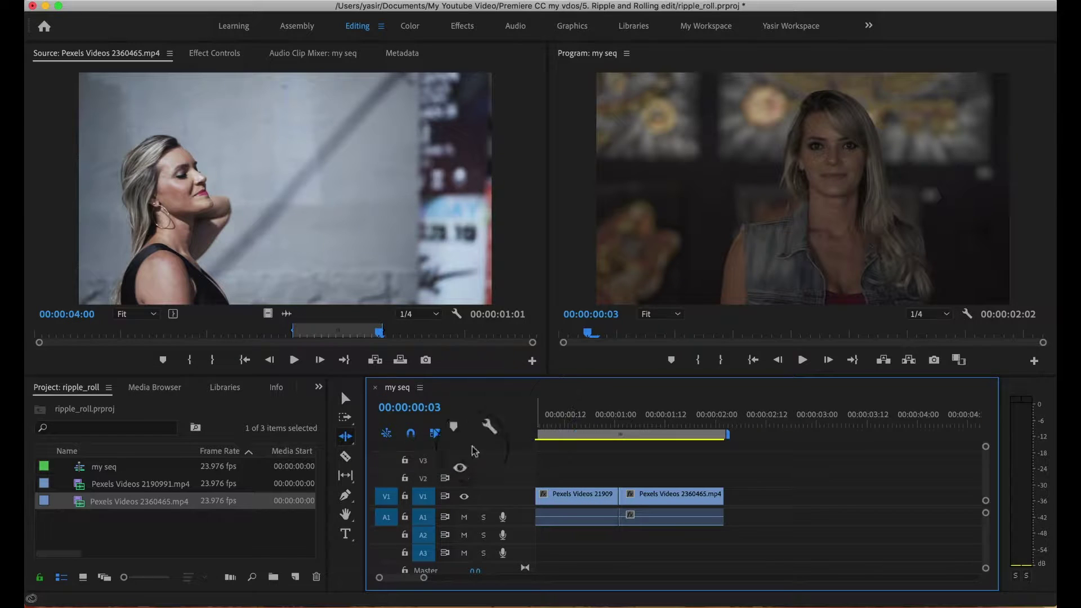
- Trim about 4 frames off the first clip's end with the Selection tool and move the second clip earlier to close the gap
click(345, 436)
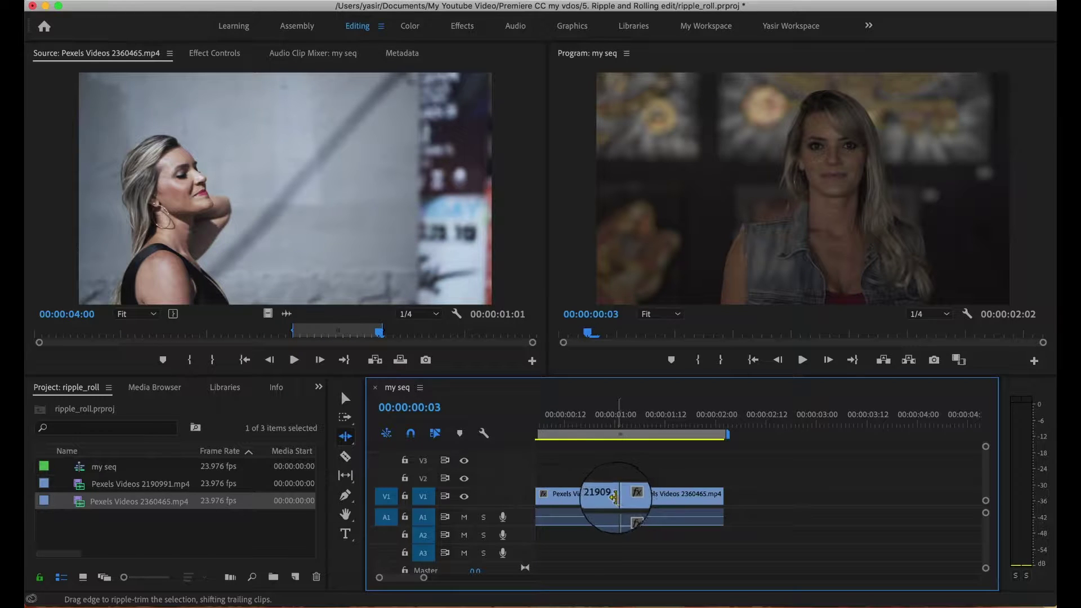
click(345, 399)
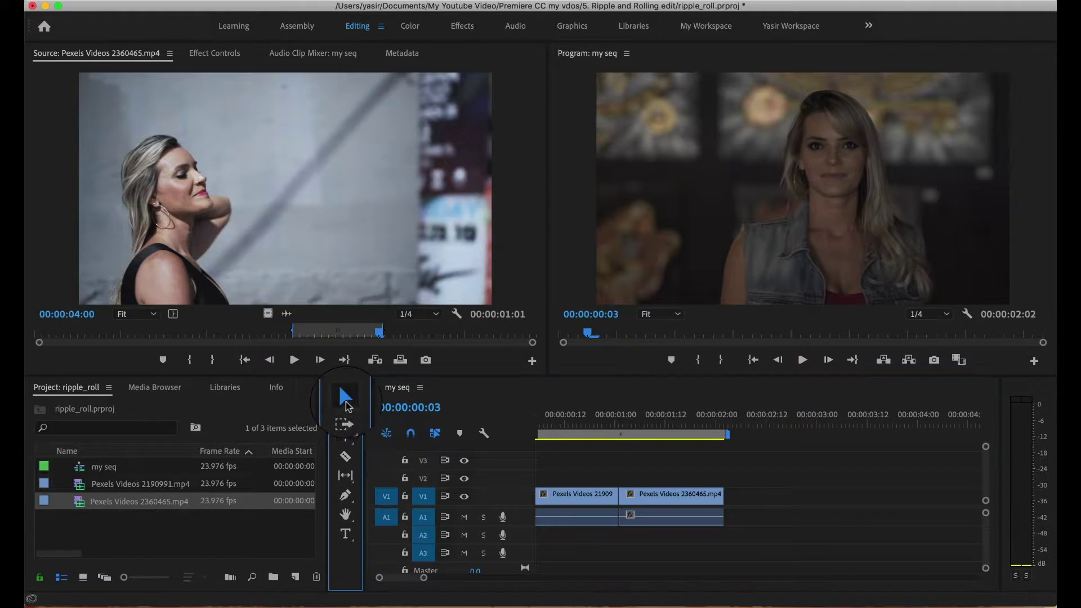
drag(612, 501, 602, 498)
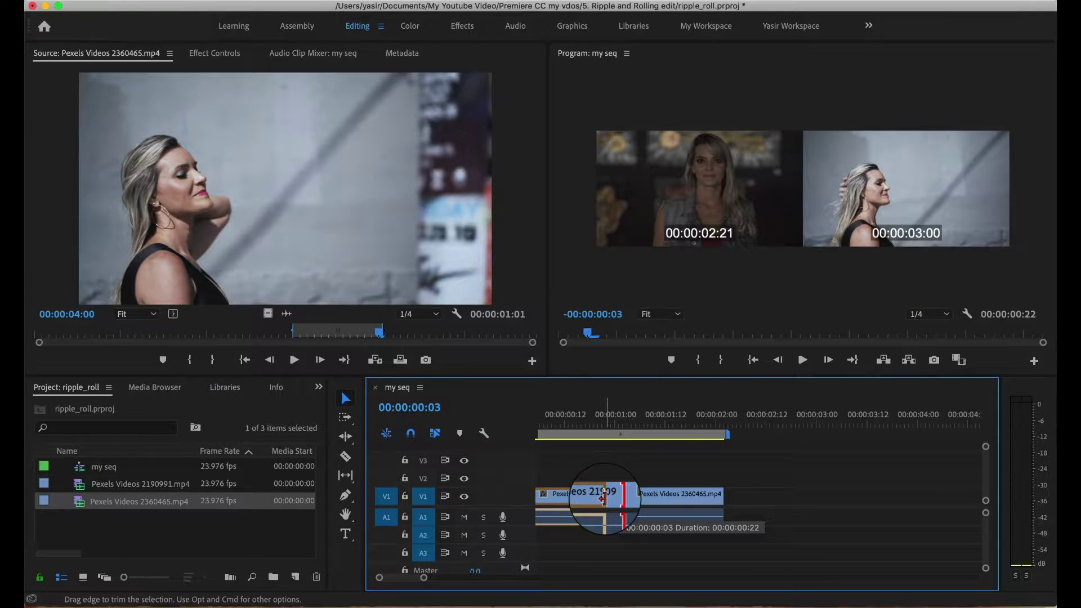
drag(602, 498, 598, 499)
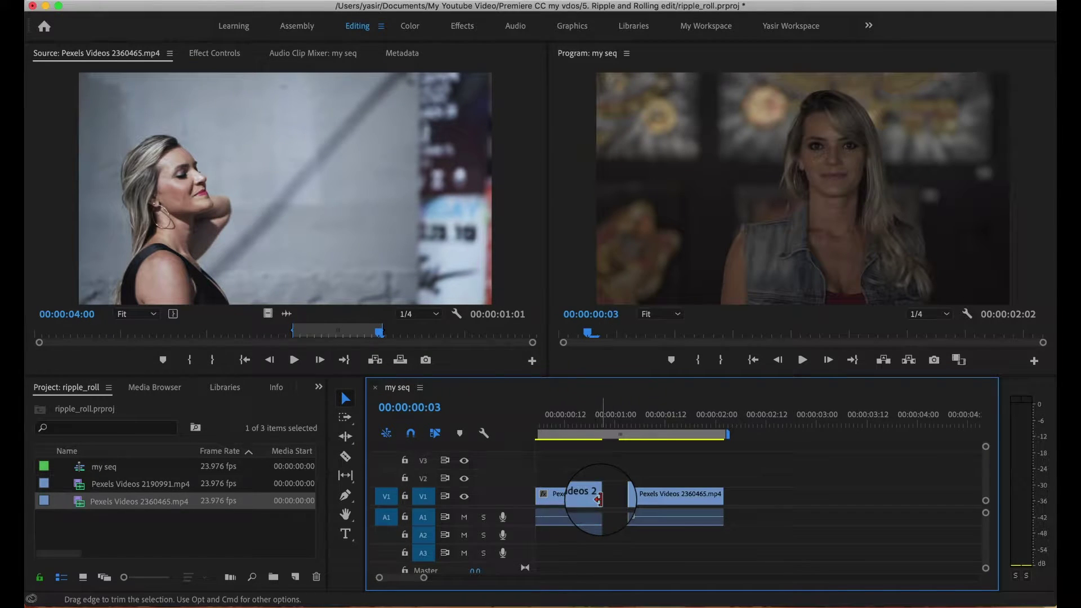
click(630, 495)
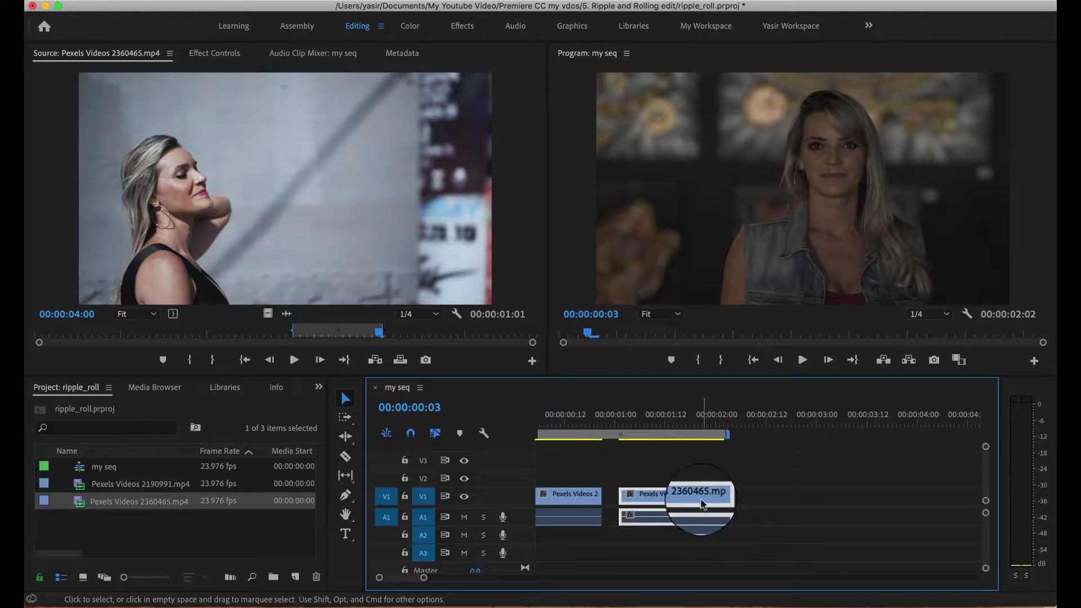
drag(702, 503, 685, 503)
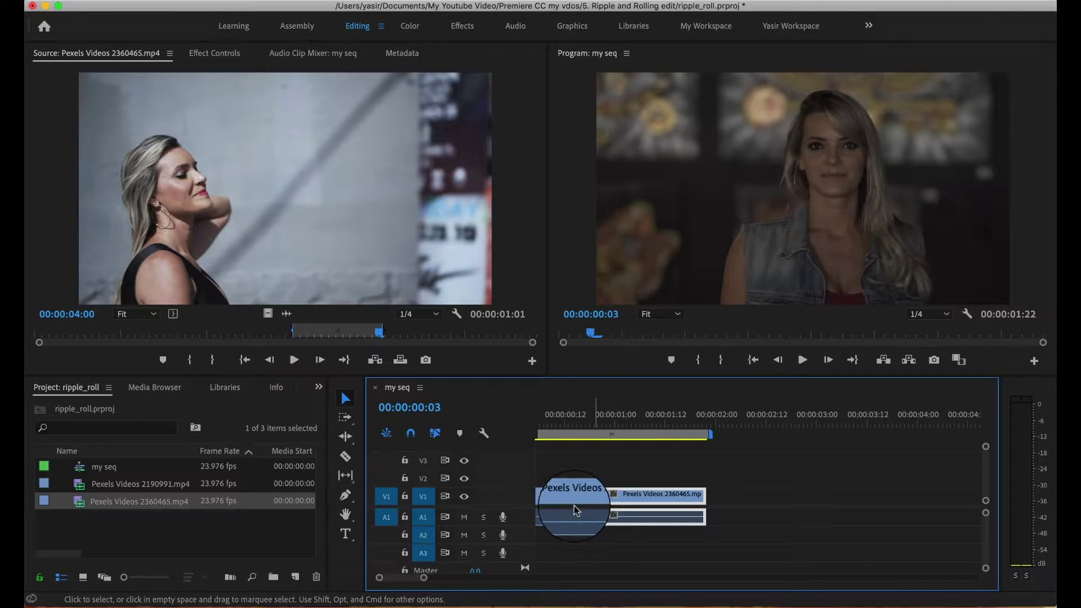
- Return the playhead to the start of the sequence and undo the Selection-tool trim and the clip move
click(547, 422)
drag(549, 432, 535, 453)
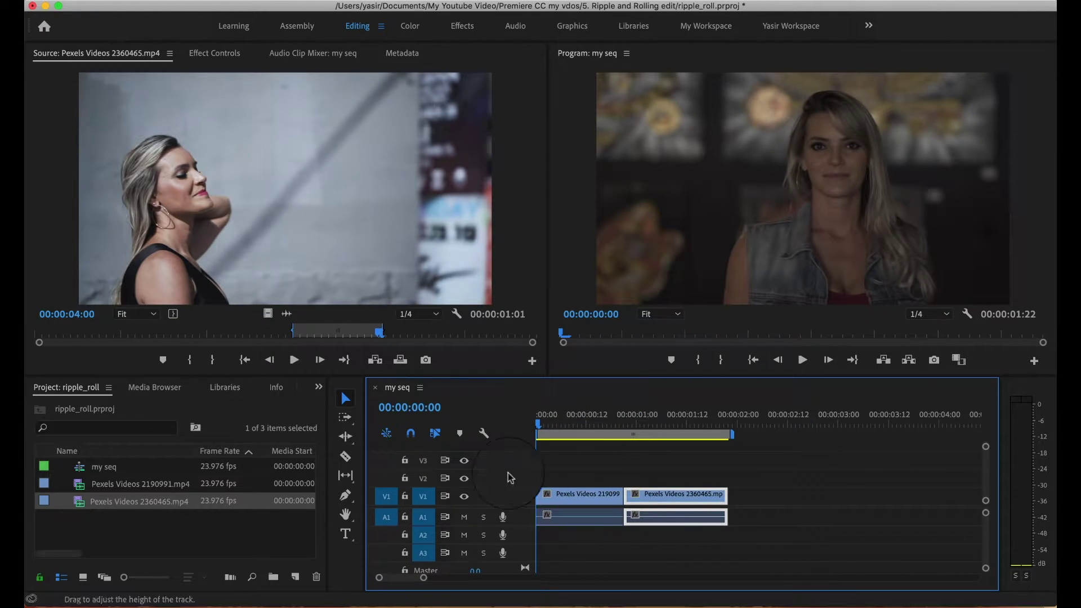
mouse_move(730, 601)
key(super+z)
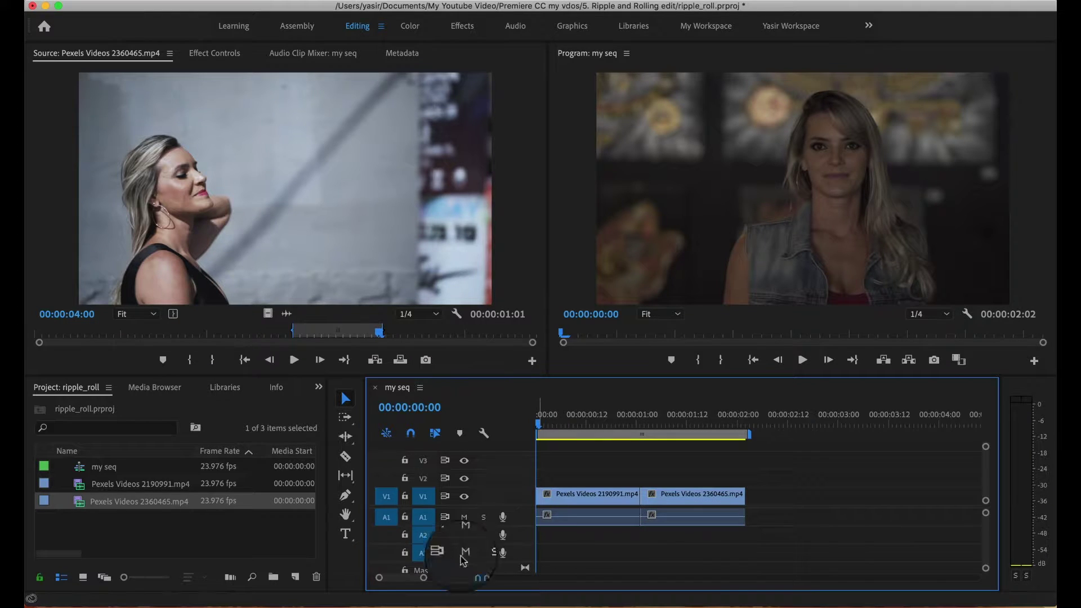
- Trim 8 frames off the end of the first clip with the Ripple Edit tool
click(345, 438)
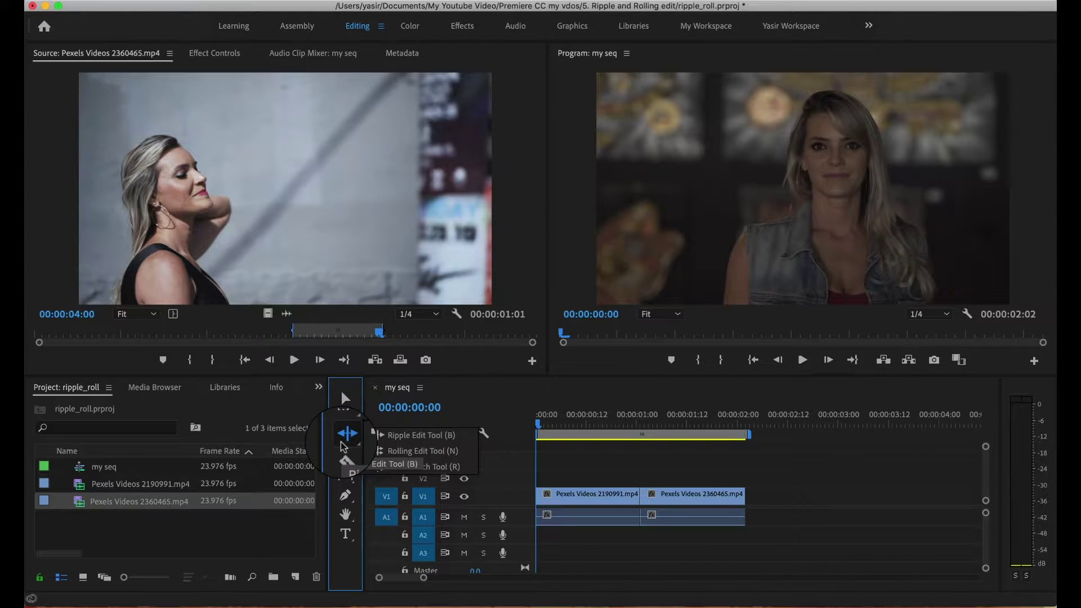
click(409, 438)
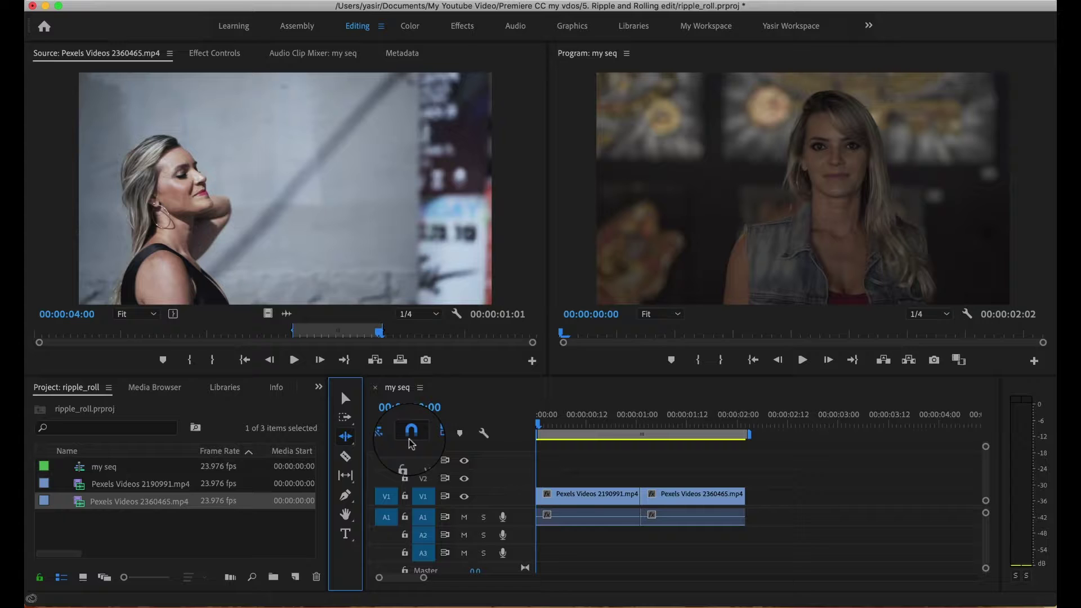
click(636, 496)
drag(635, 496, 623, 496)
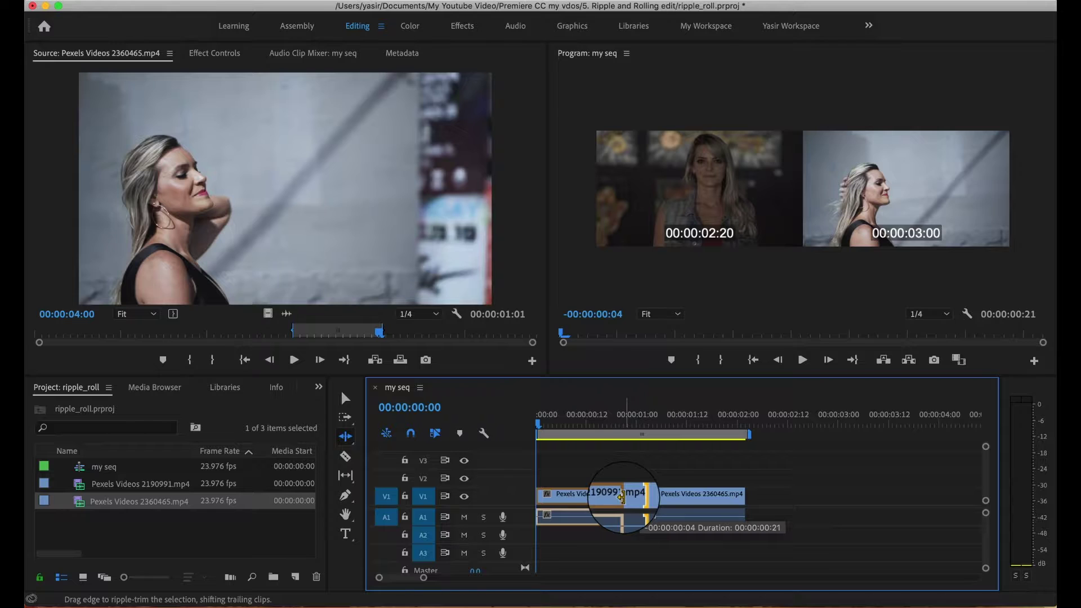
drag(621, 498, 623, 498)
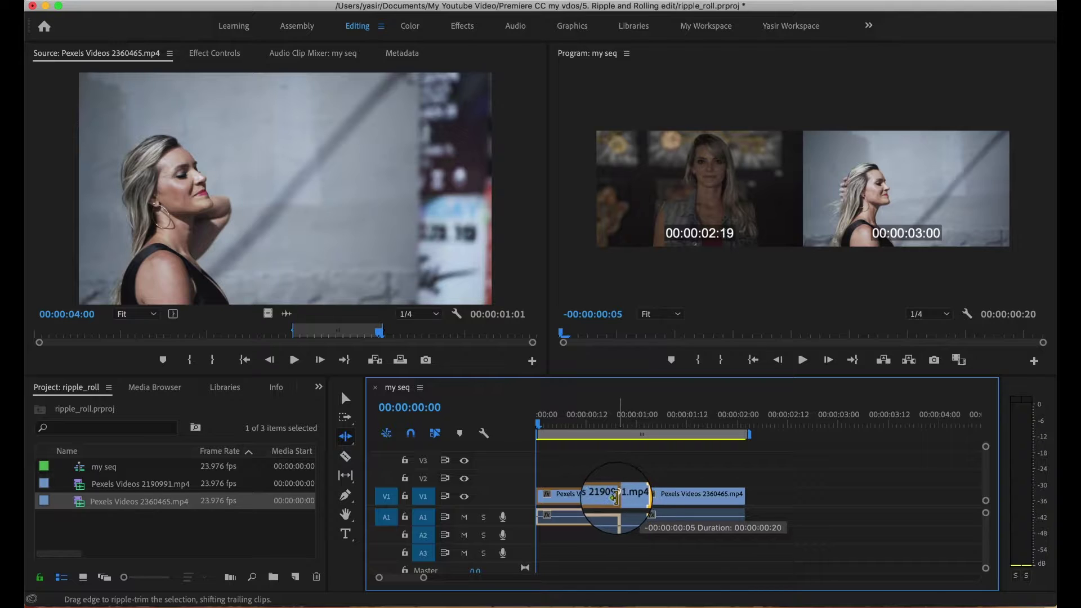
drag(609, 498, 604, 498)
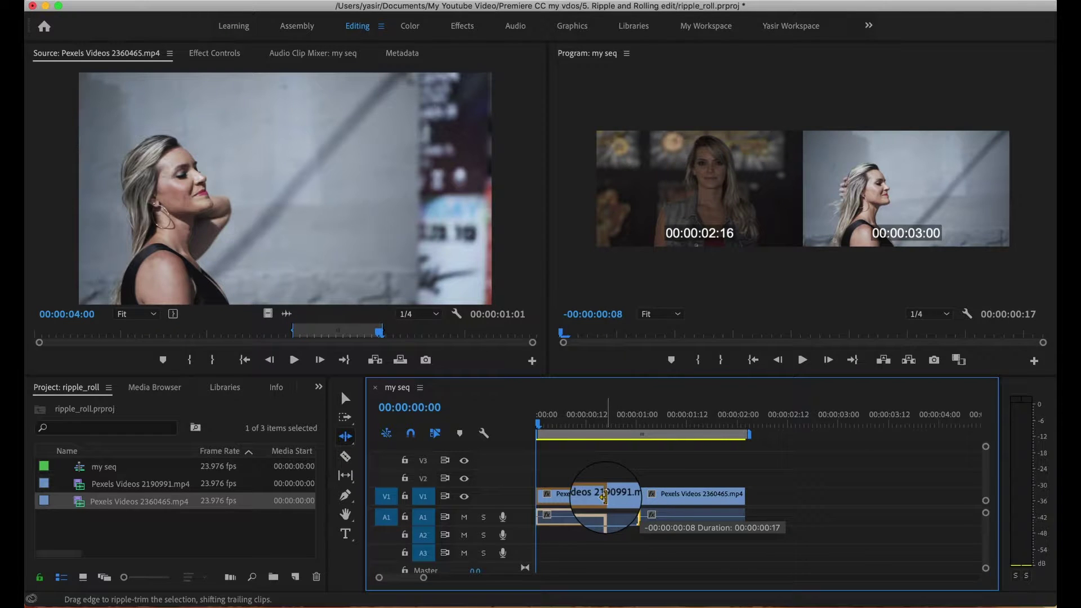
drag(604, 498, 604, 498)
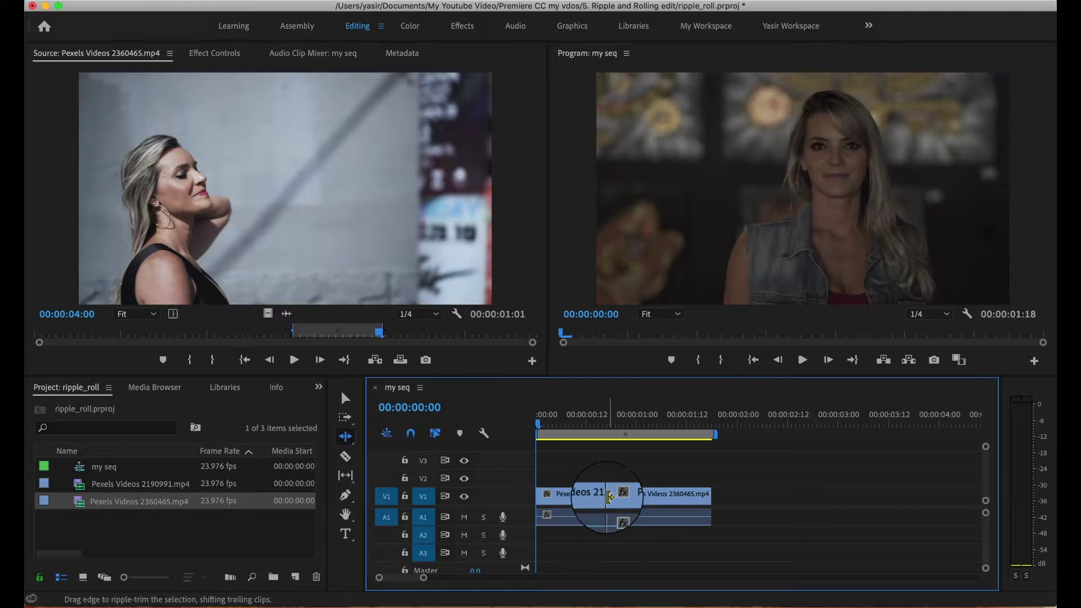
- Ripple-trim about 9 frames off the start of the second clip, and undo the ripple trims on both clips
drag(608, 495, 642, 496)
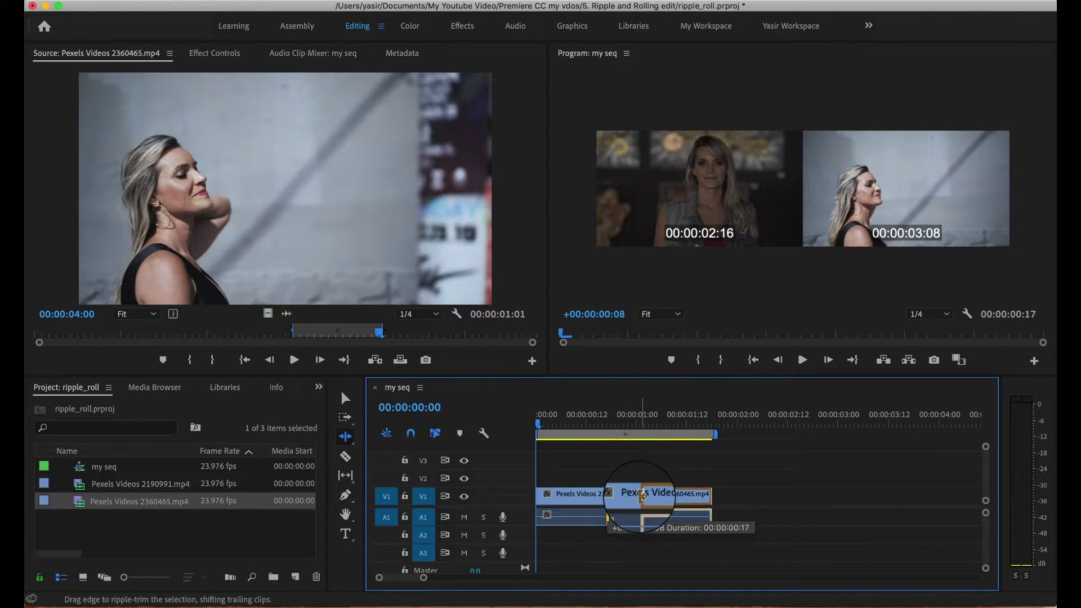
drag(645, 496, 646, 495)
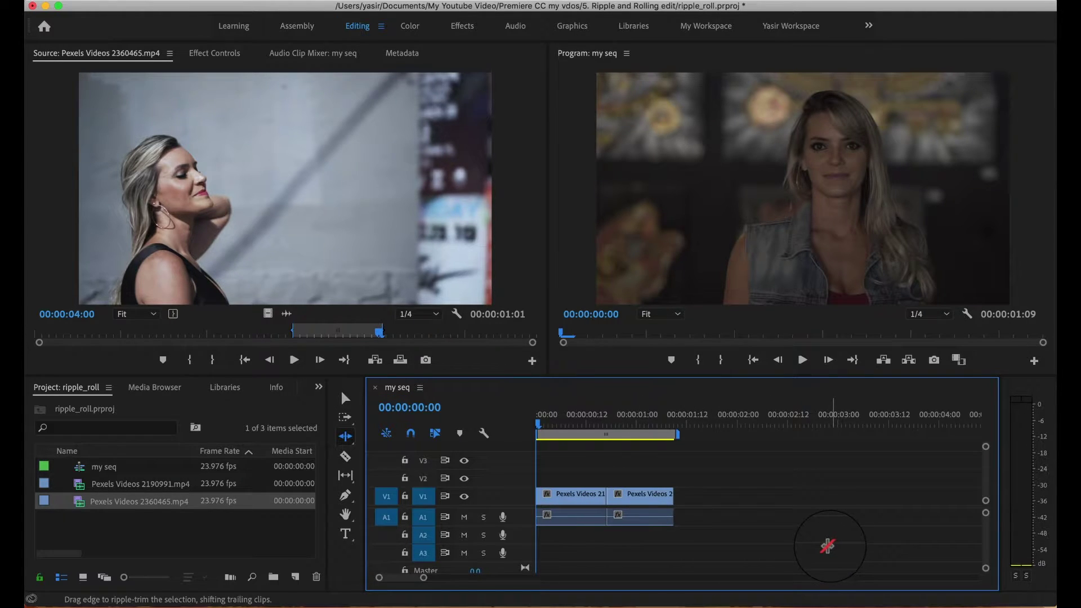
key(super+z)
key(super+z)
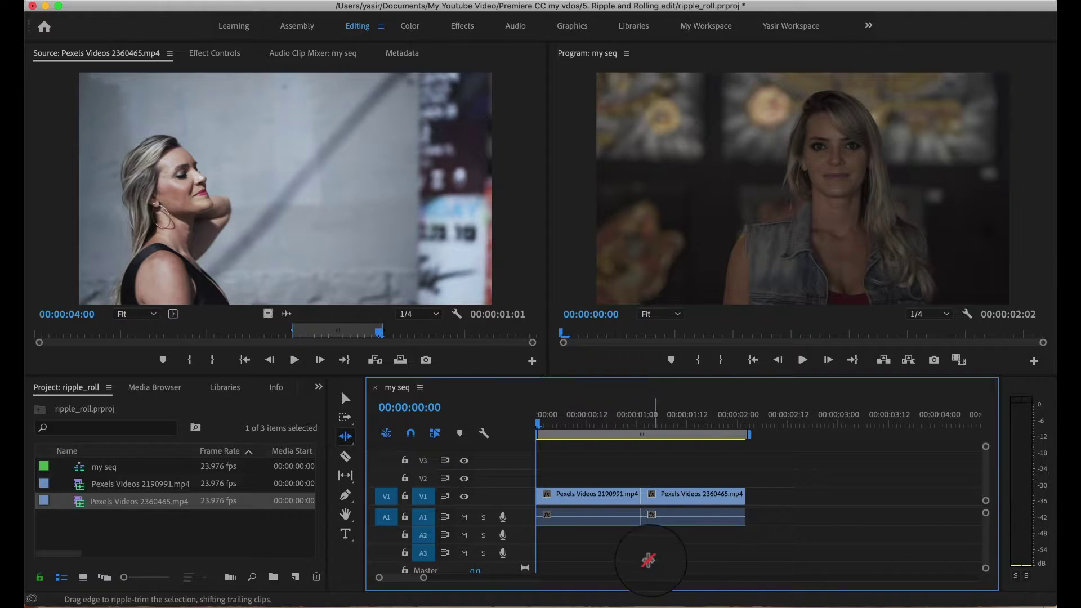
- Switch from the Ripple Edit tool to the Rolling Edit tool
click(345, 436)
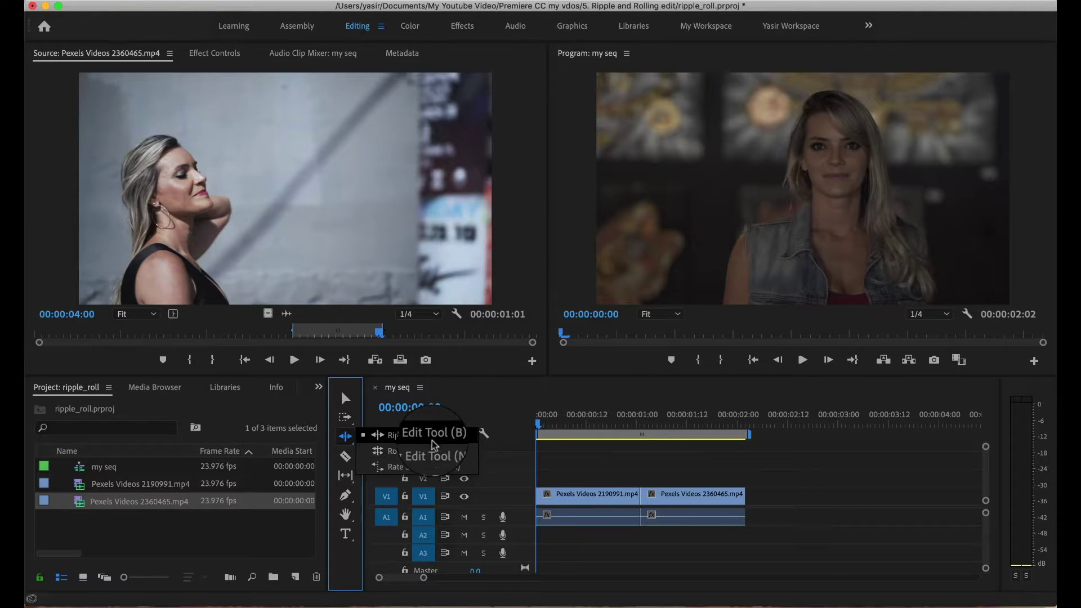
click(431, 440)
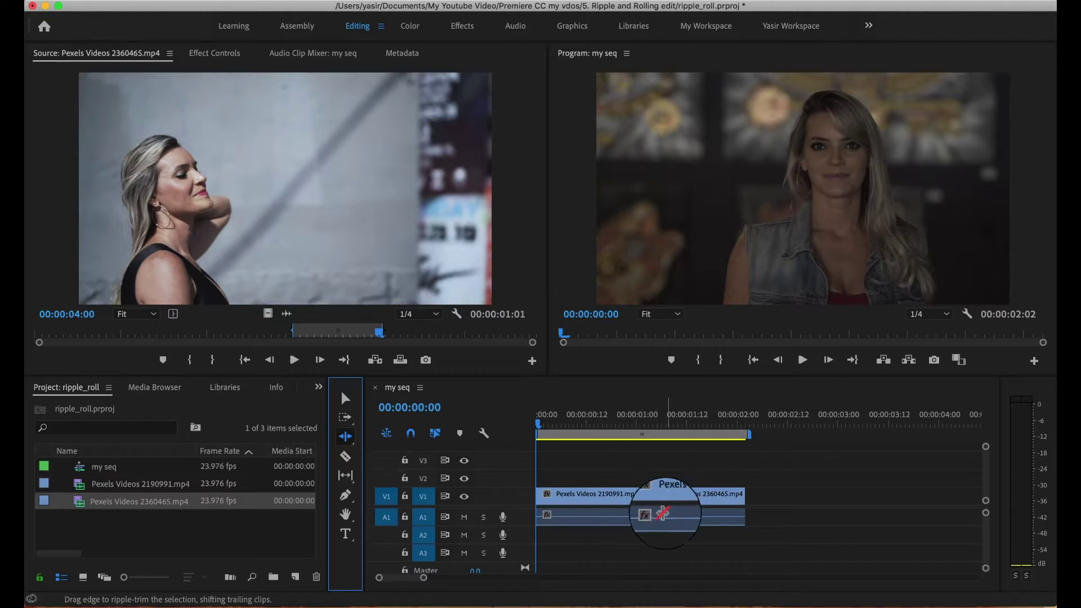
click(347, 438)
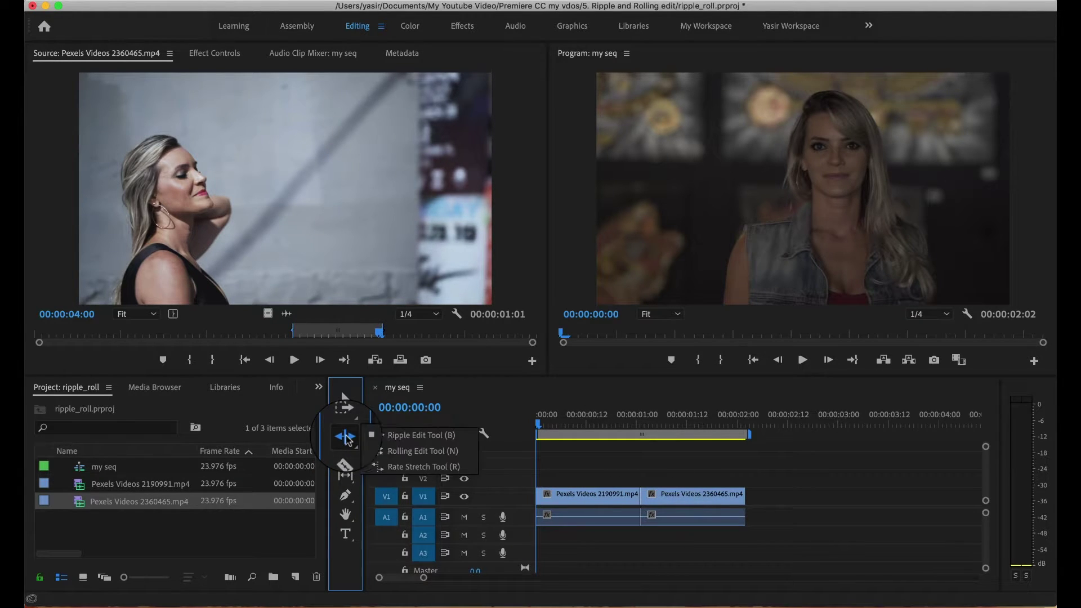
click(414, 451)
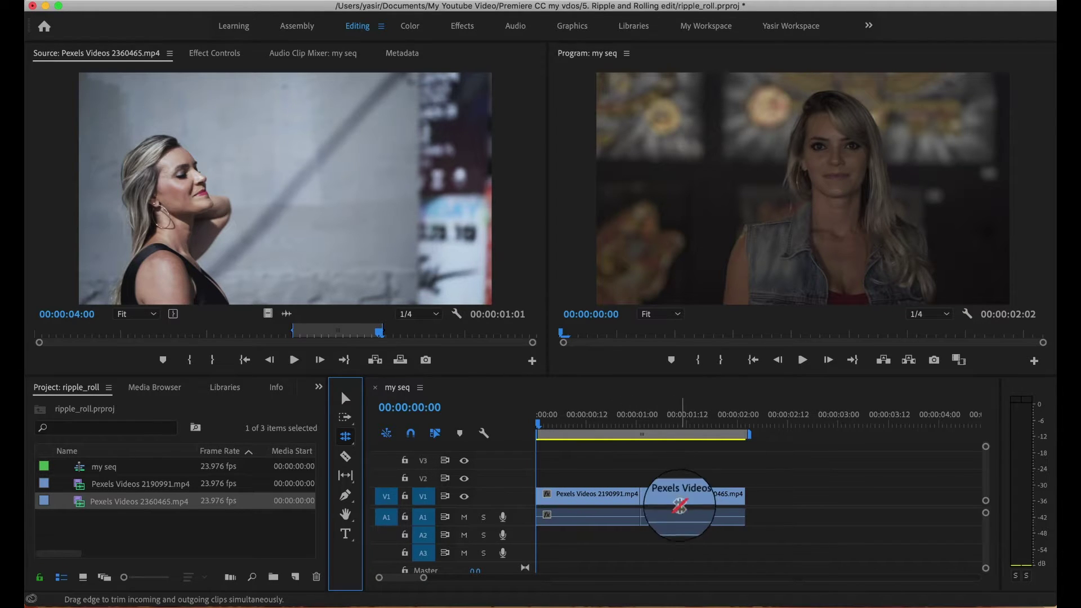
drag(653, 504, 678, 495)
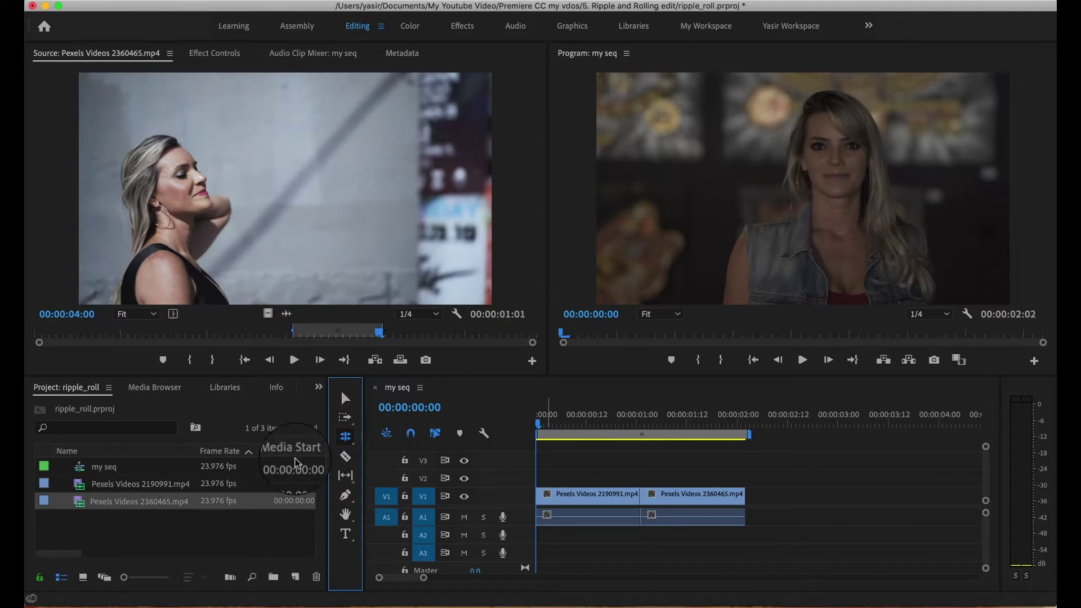
click(345, 436)
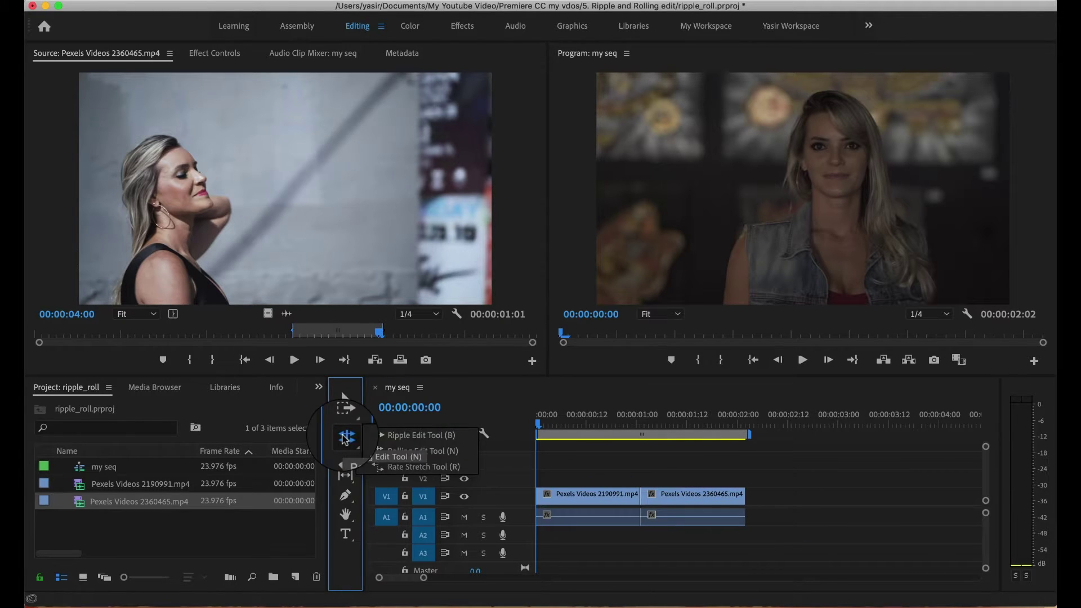
click(418, 450)
- Roll the cut between the two clips about 7 frames earlier and return it to its original position
click(640, 497)
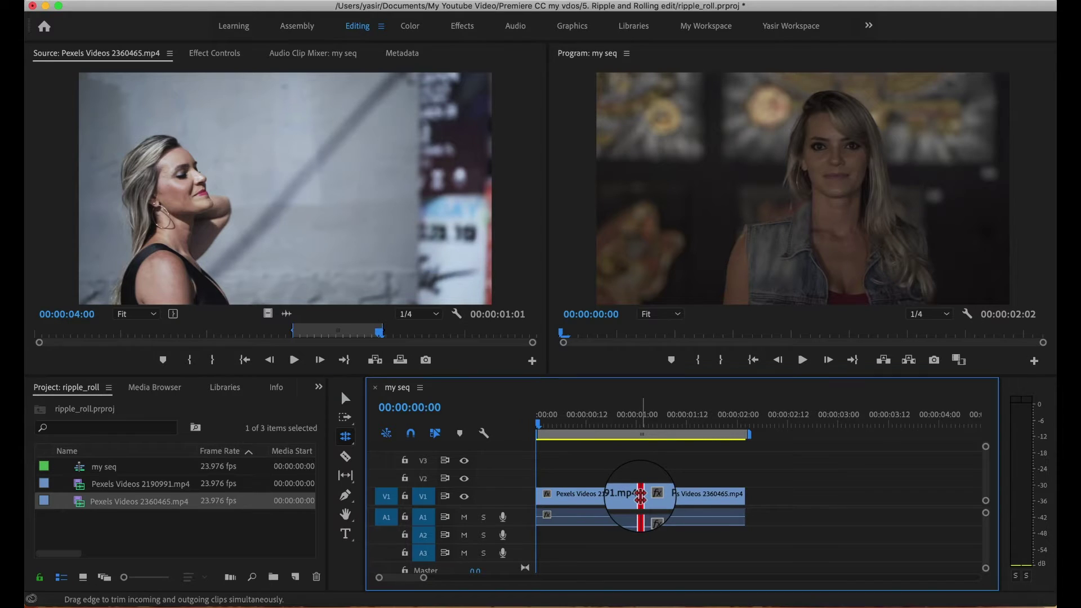
drag(640, 496, 611, 498)
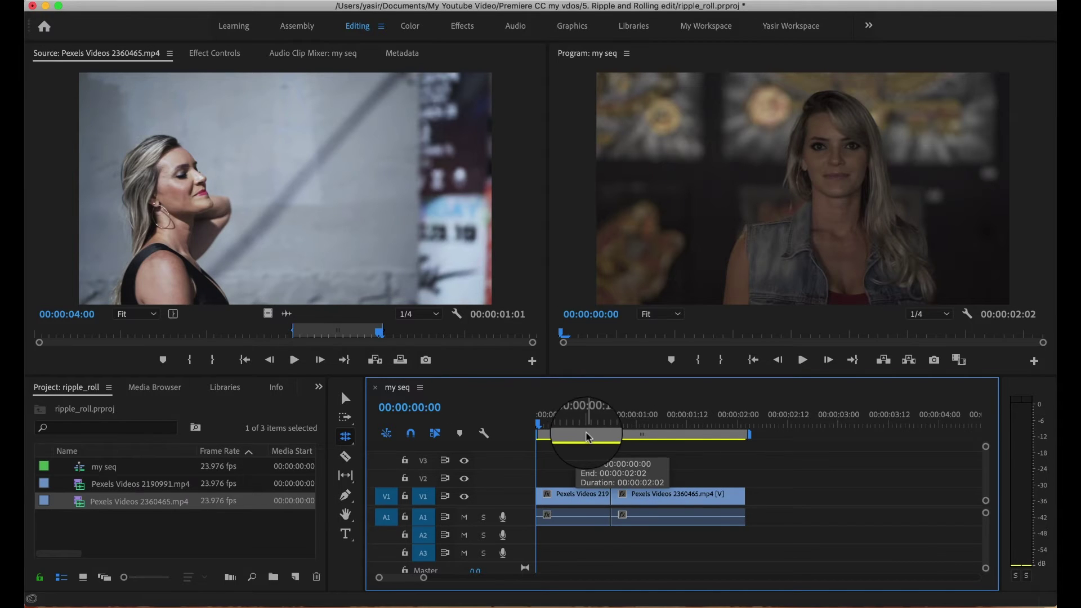
mouse_move(550, 423)
mouse_down()
mouse_move(670, 432)
mouse_move(564, 431)
mouse_up()
drag(611, 494, 641, 494)
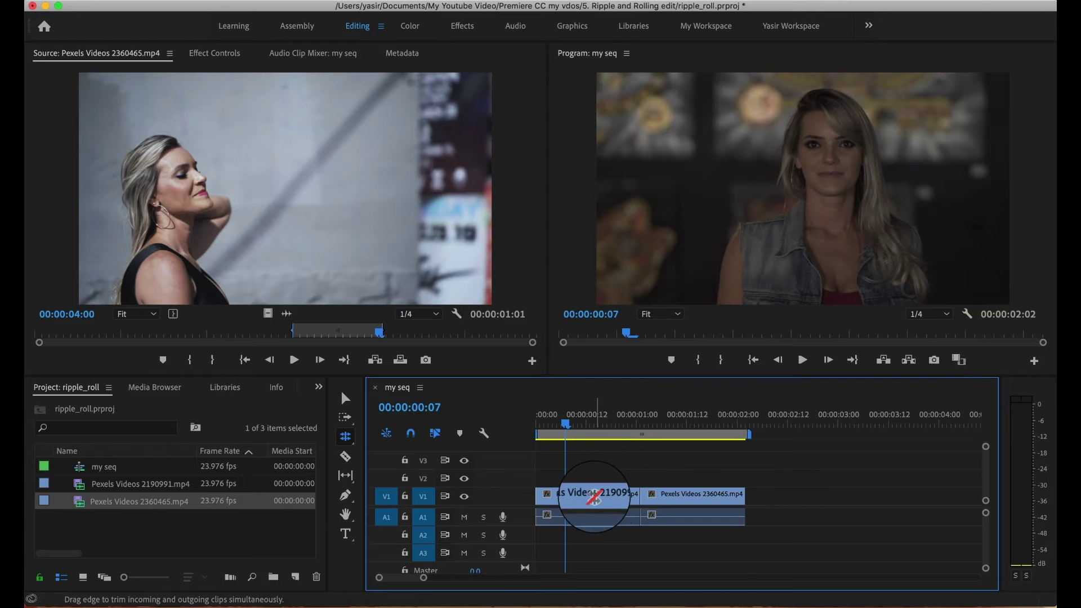
- Roll the cut between the two clips about 10 frames later and move the playhead to 00:00:01:06
scroll(619, 495, right, 1)
drag(619, 496, 660, 495)
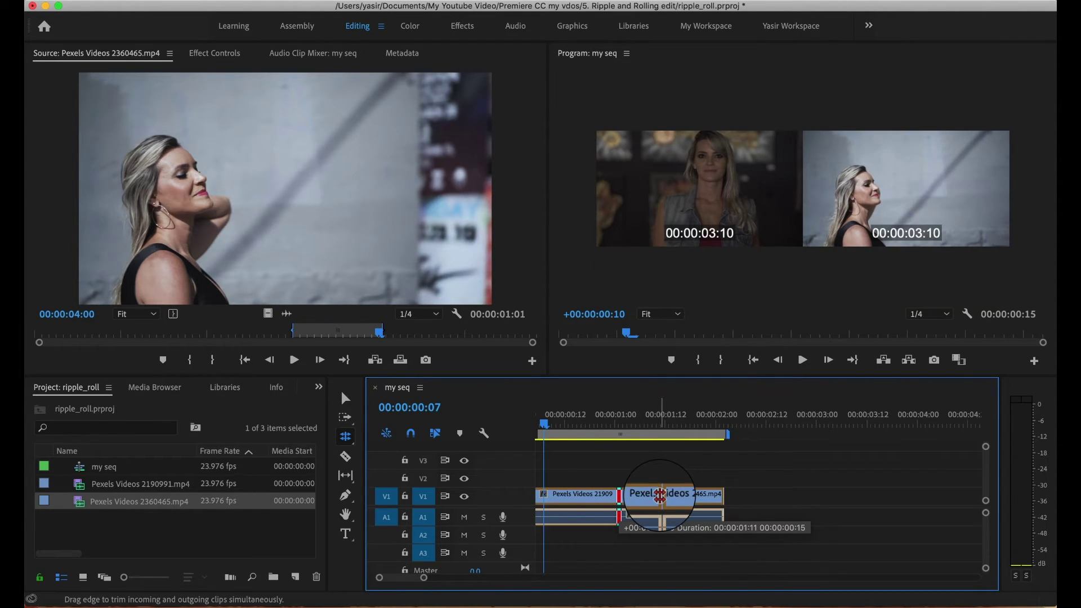
drag(659, 495, 662, 495)
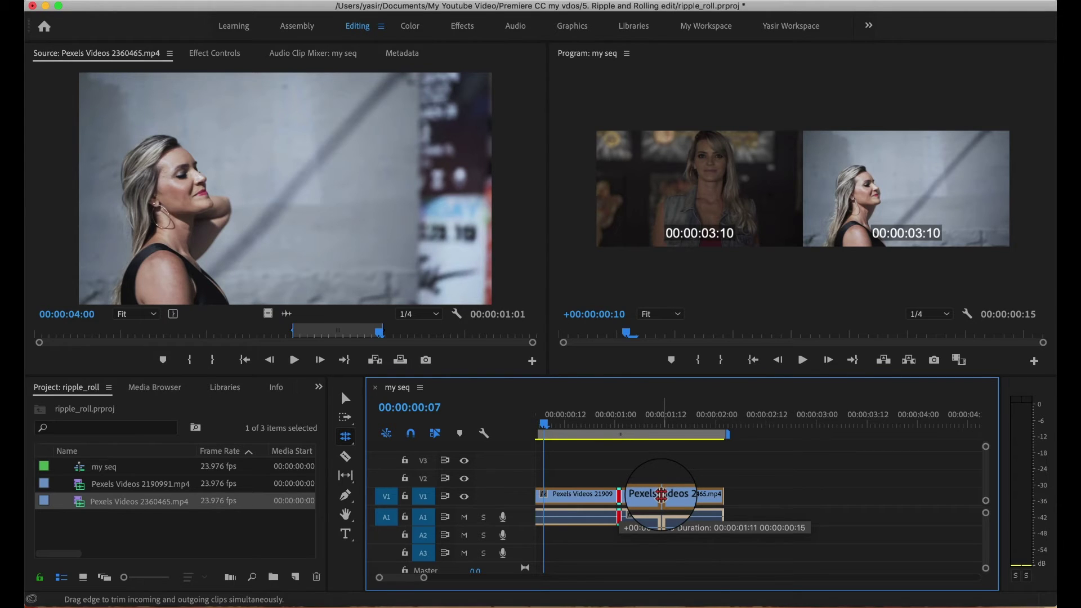
drag(662, 495, 667, 495)
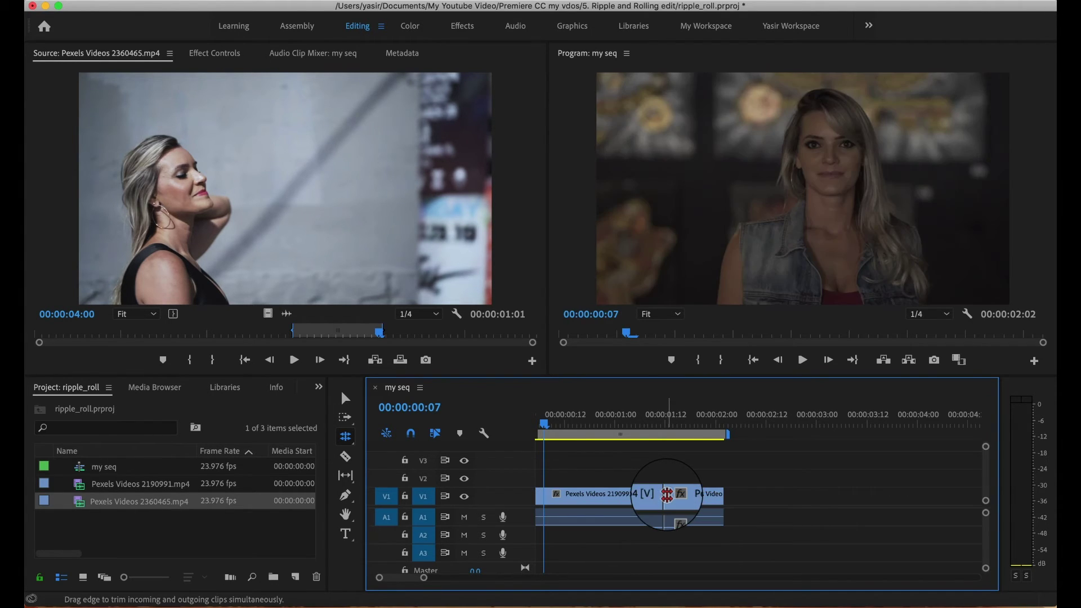
drag(545, 427, 641, 445)
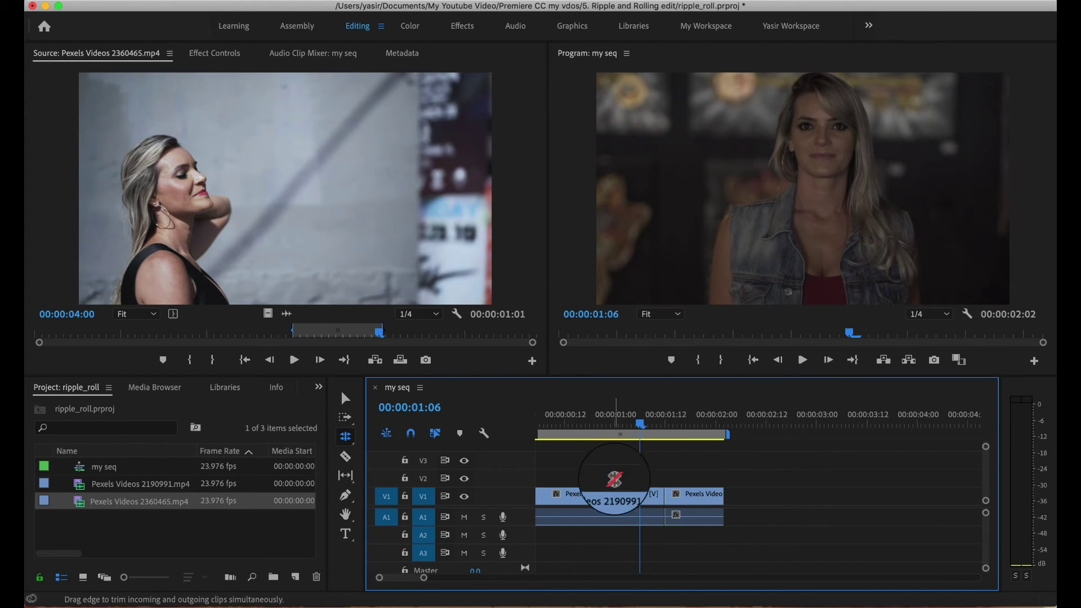